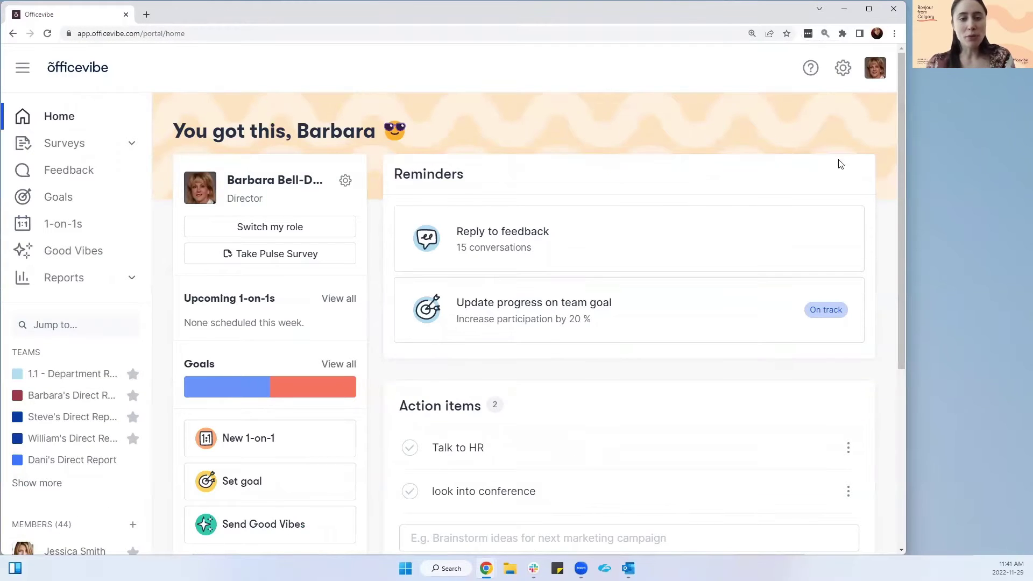
pyautogui.click(871, 77)
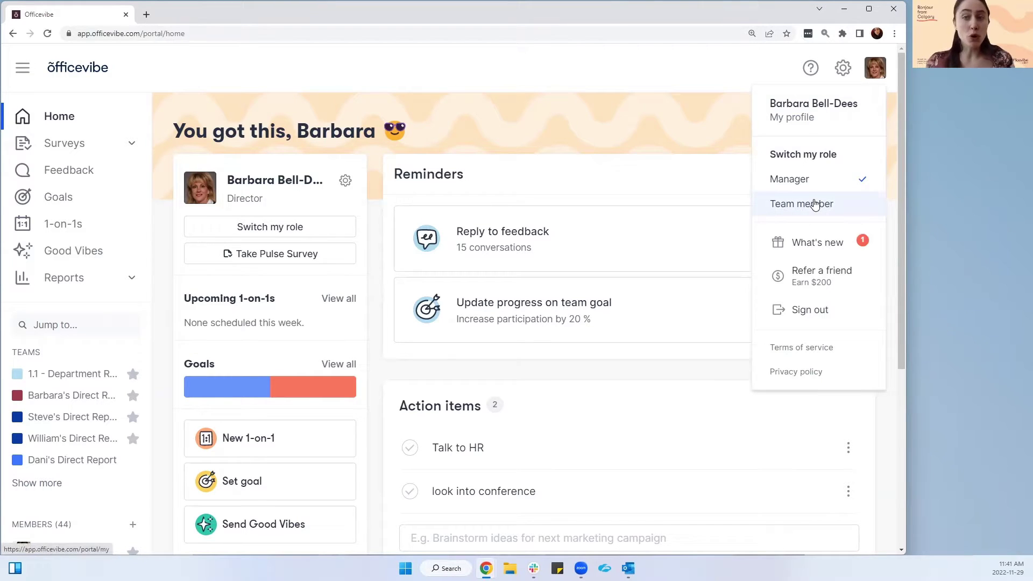
pyautogui.click(729, 104)
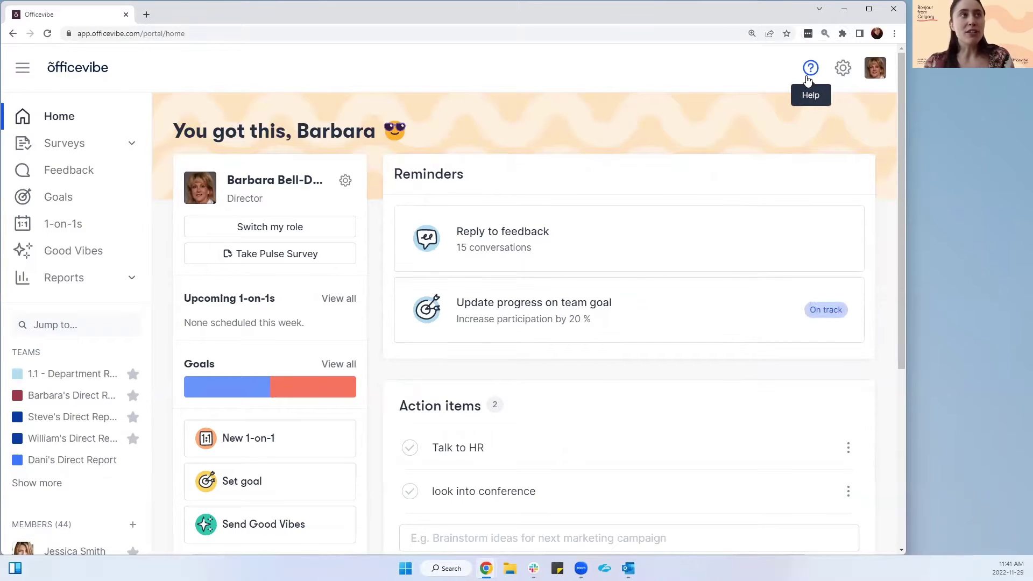
pyautogui.click(809, 68)
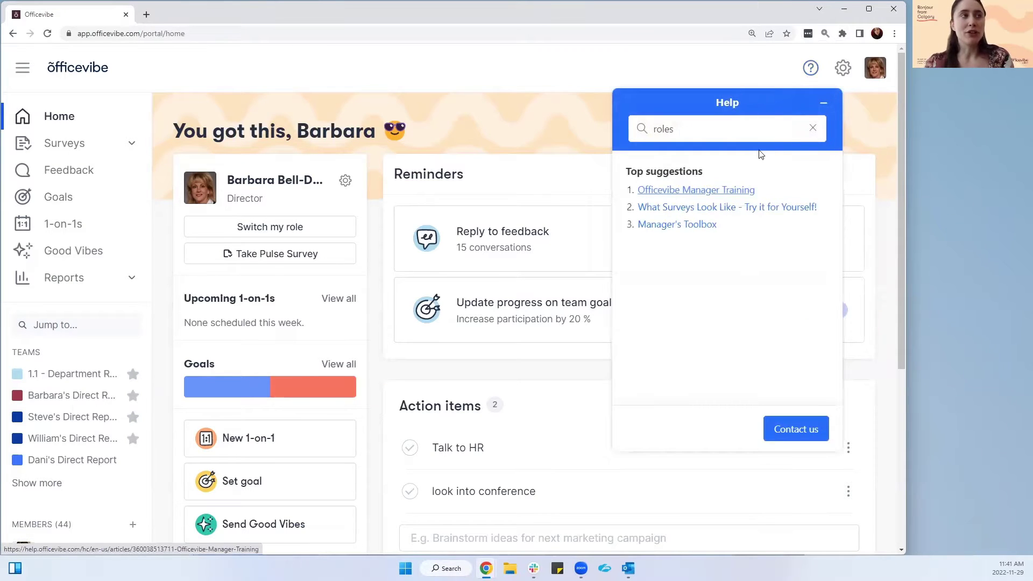
pyautogui.click(822, 103)
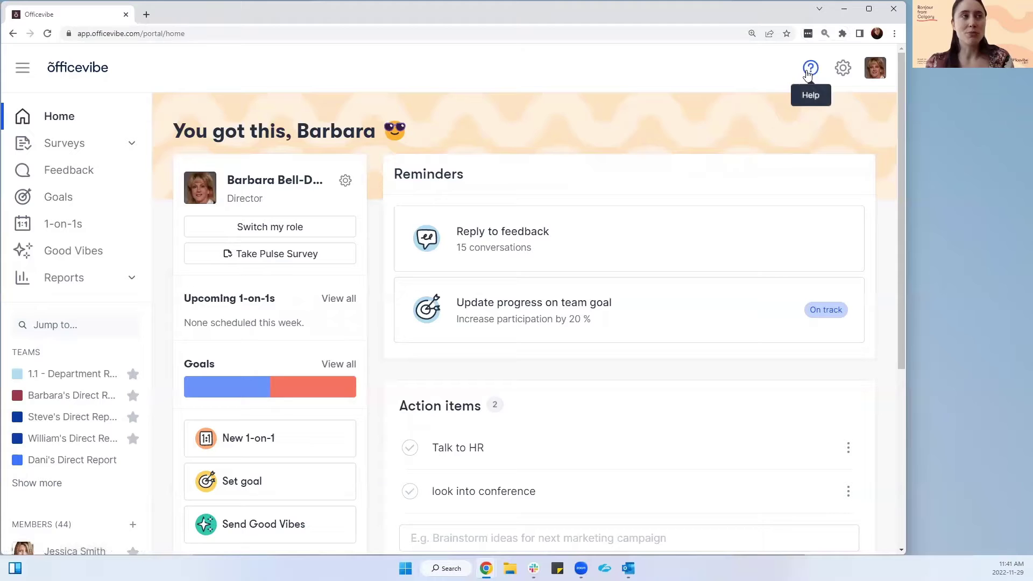
pyautogui.click(874, 71)
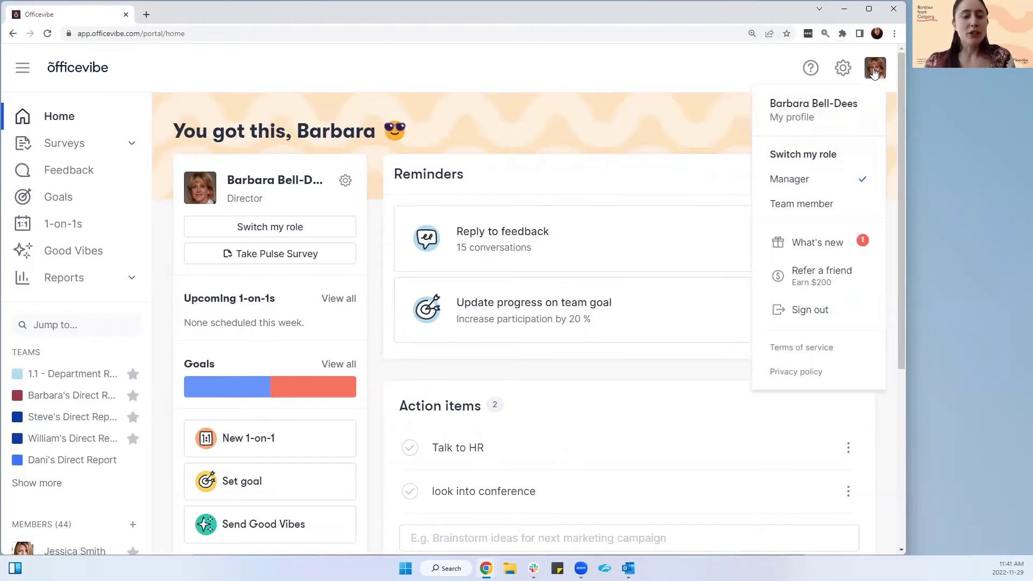
# Review the profile editor's Profile, Language and Communications settings, then close it back to the home dashboard.
pyautogui.click(831, 118)
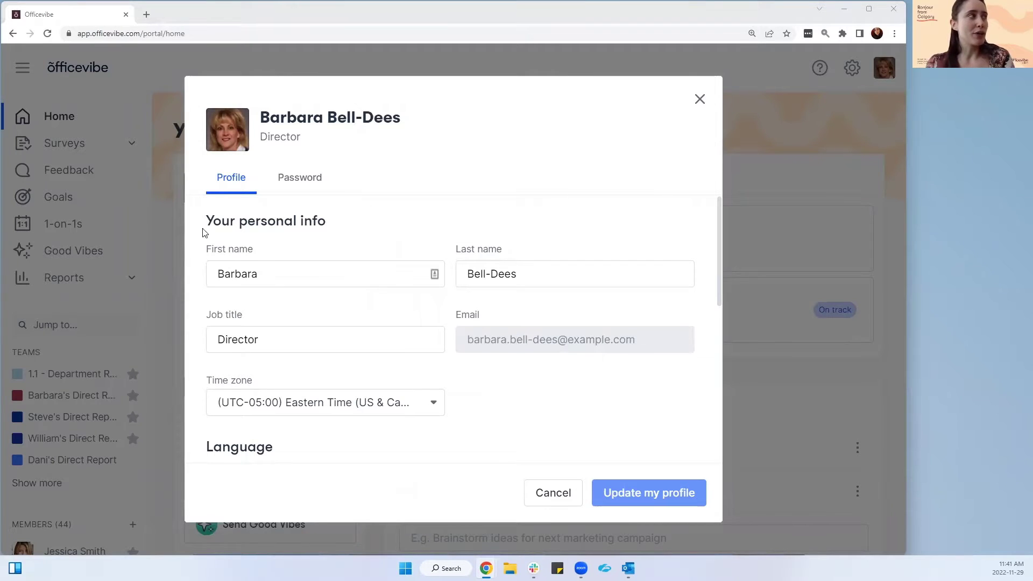
pyautogui.moveTo(226, 140)
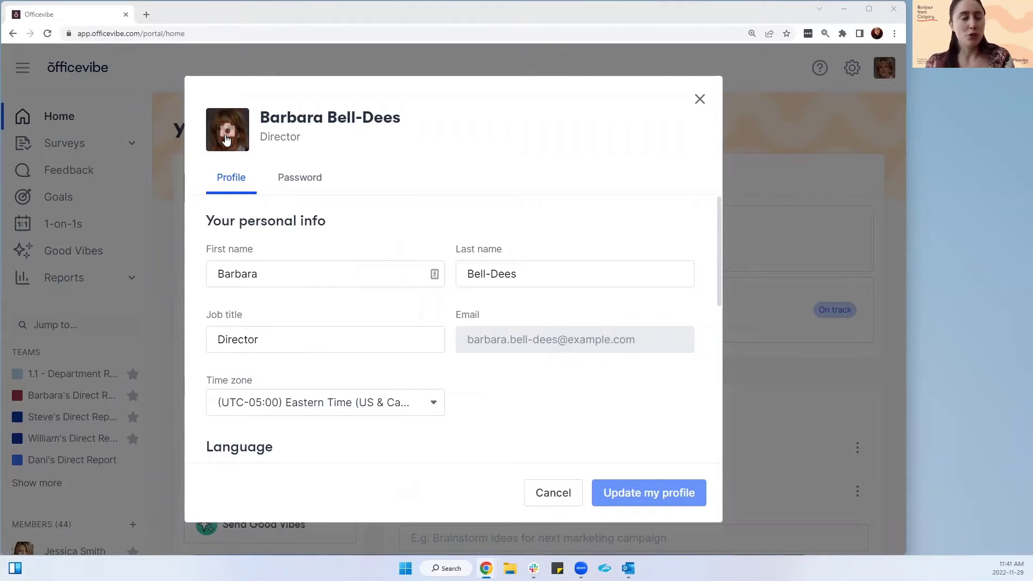
pyautogui.scroll(-3, 333, 411)
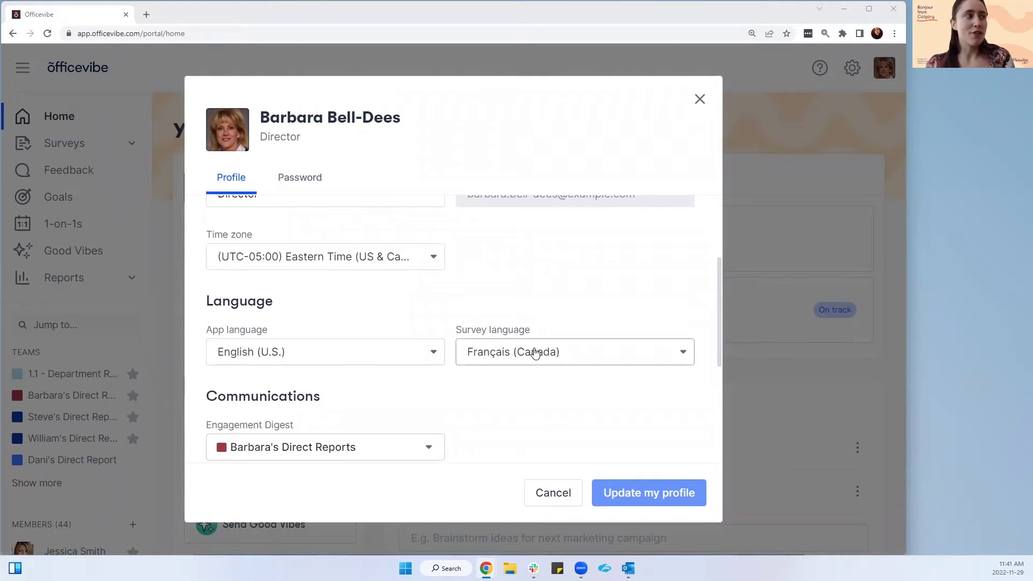
pyautogui.scroll(-3, 504, 408)
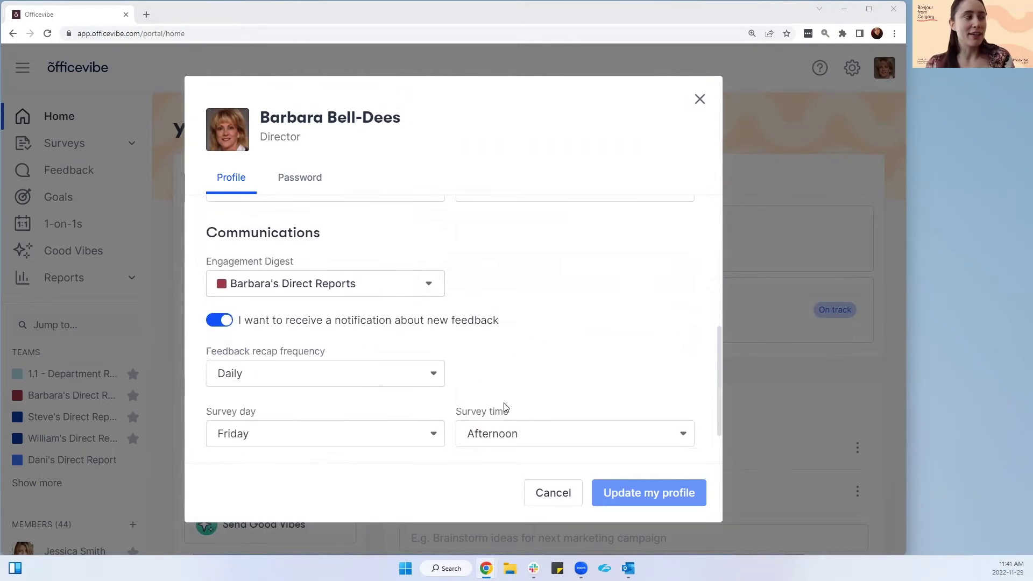
pyautogui.scroll(-1, 503, 408)
pyautogui.click(871, 18)
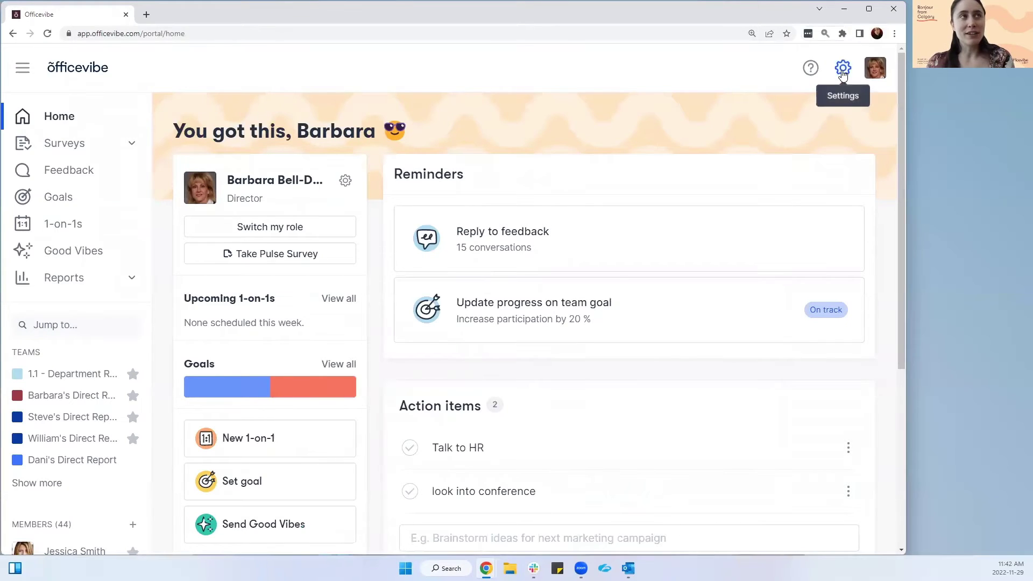
# Go to Settings and bring up the Manage teams list of the organization's teams.
pyautogui.click(842, 69)
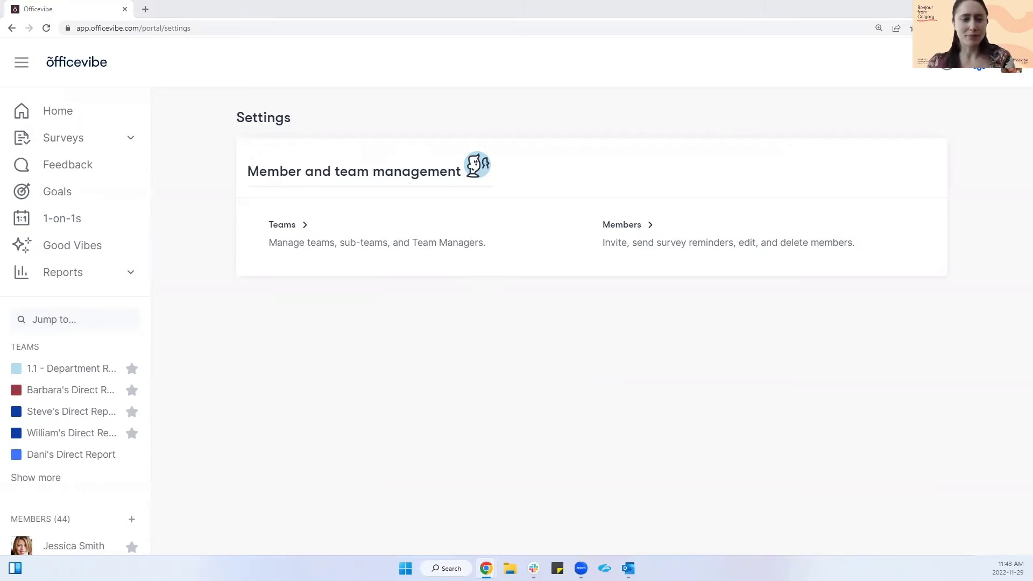
pyautogui.click(399, 261)
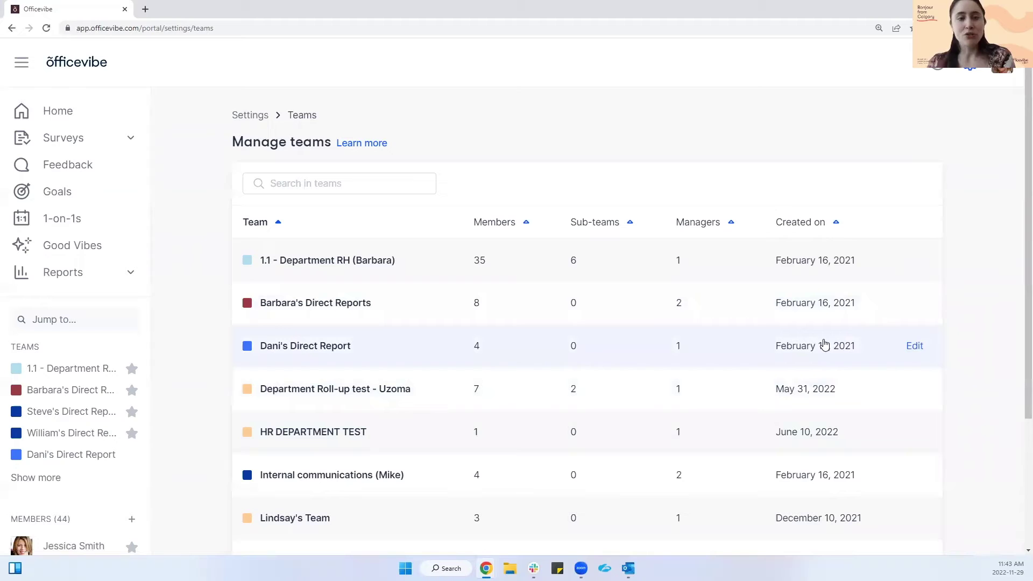
# Review the 1.1 - Department RH team's members, sub-teams, managers and info, then return to Settings.
pyautogui.click(548, 275)
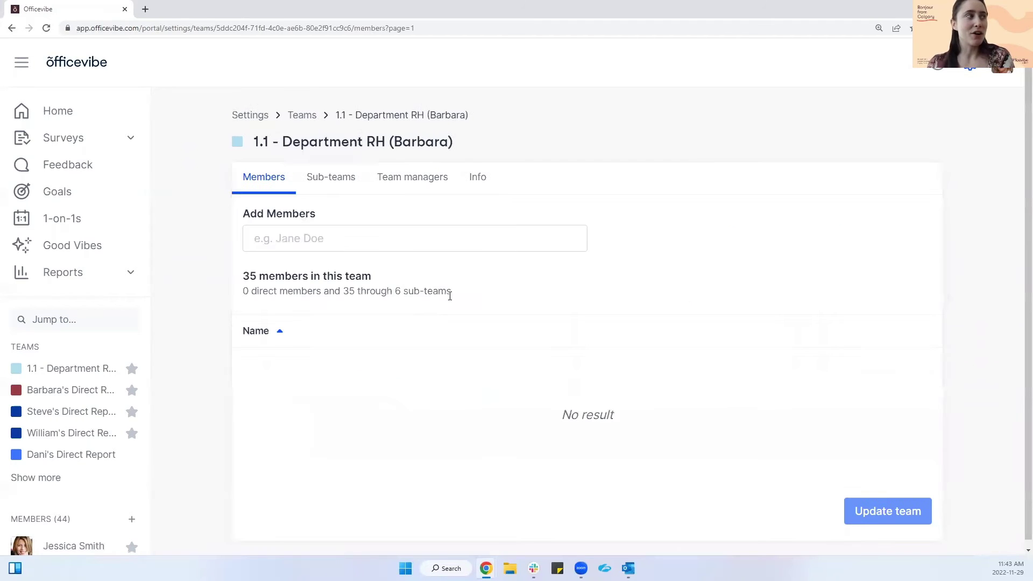
pyautogui.click(299, 242)
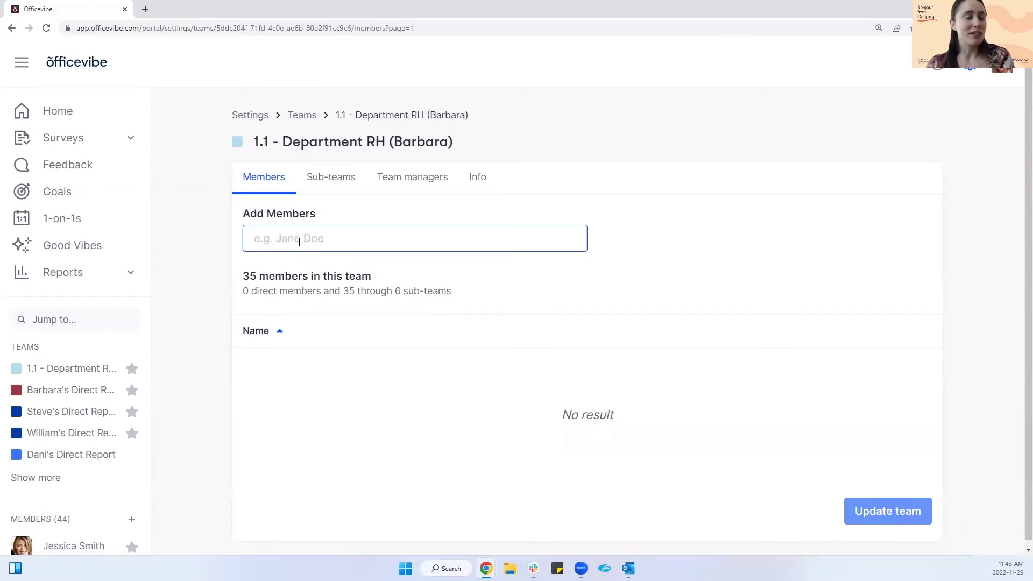
pyautogui.click(343, 177)
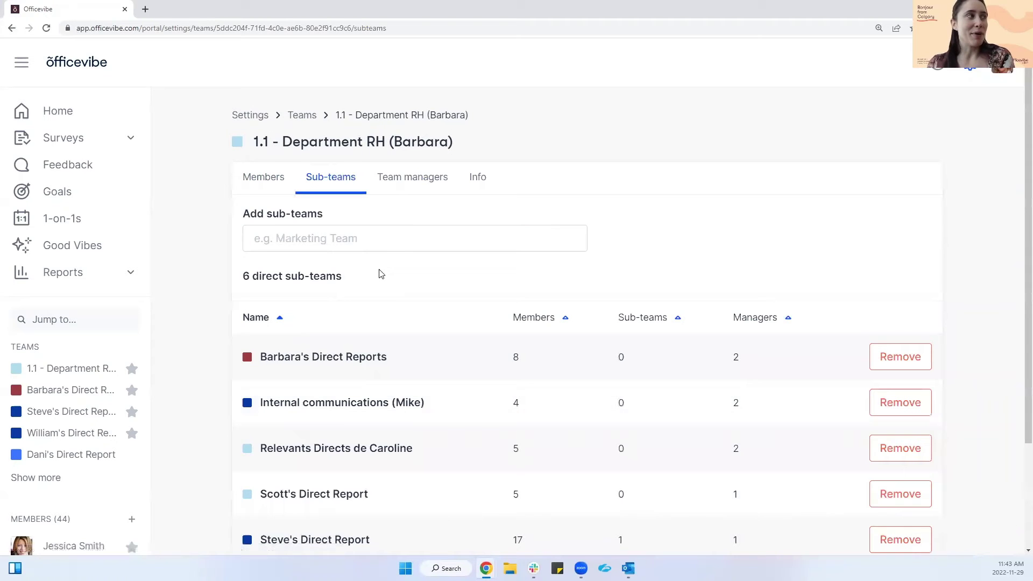
pyautogui.click(424, 182)
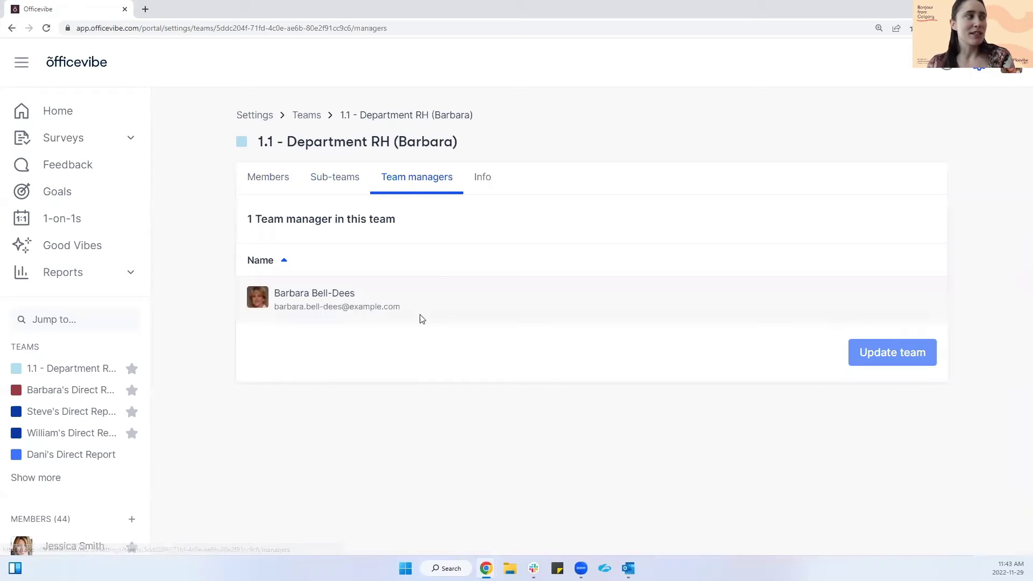
pyautogui.click(480, 183)
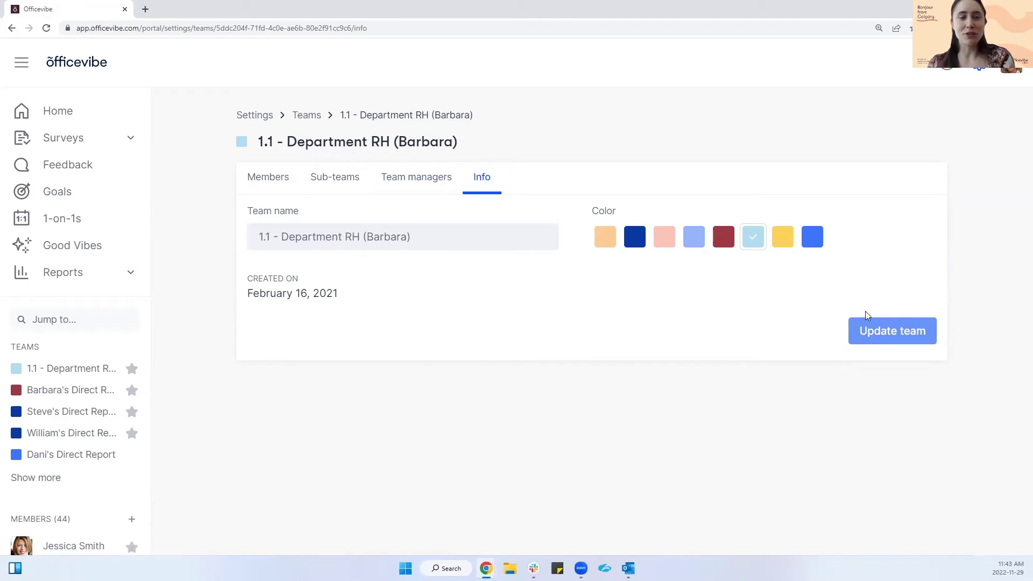
pyautogui.click(254, 115)
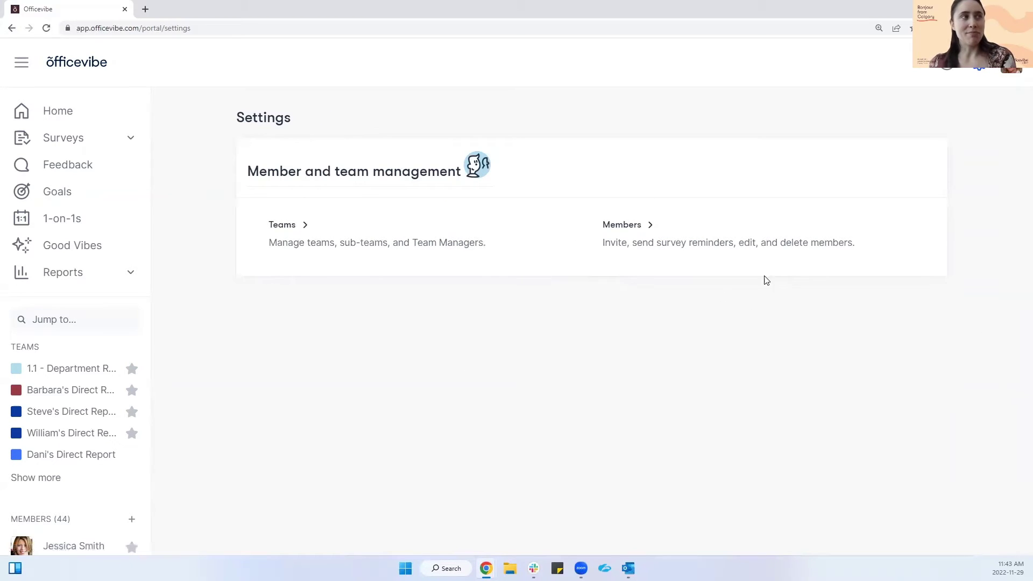
# View the first listed member's profile from Manage members, then return to the 44-member list.
pyautogui.click(710, 254)
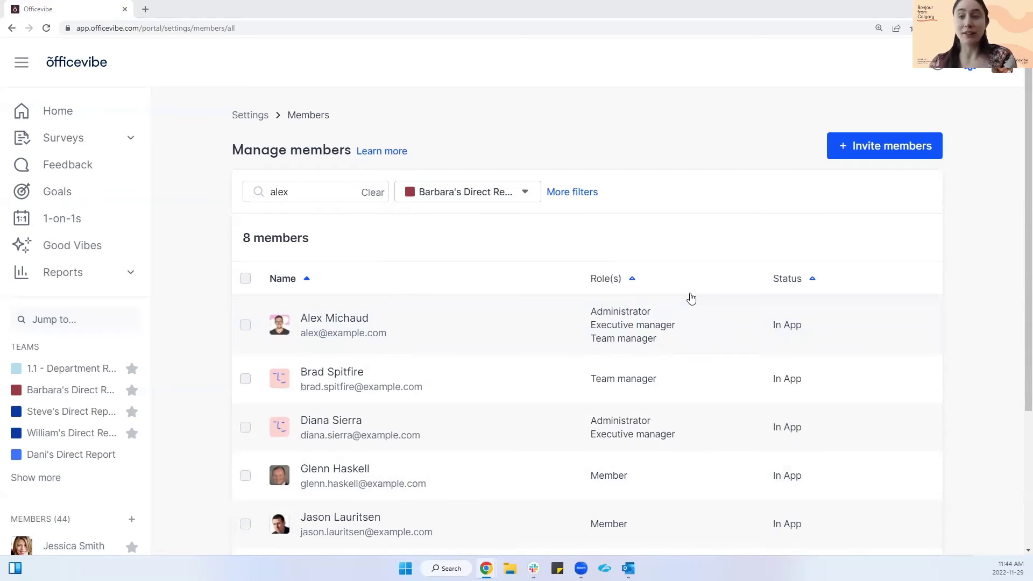
pyautogui.click(412, 330)
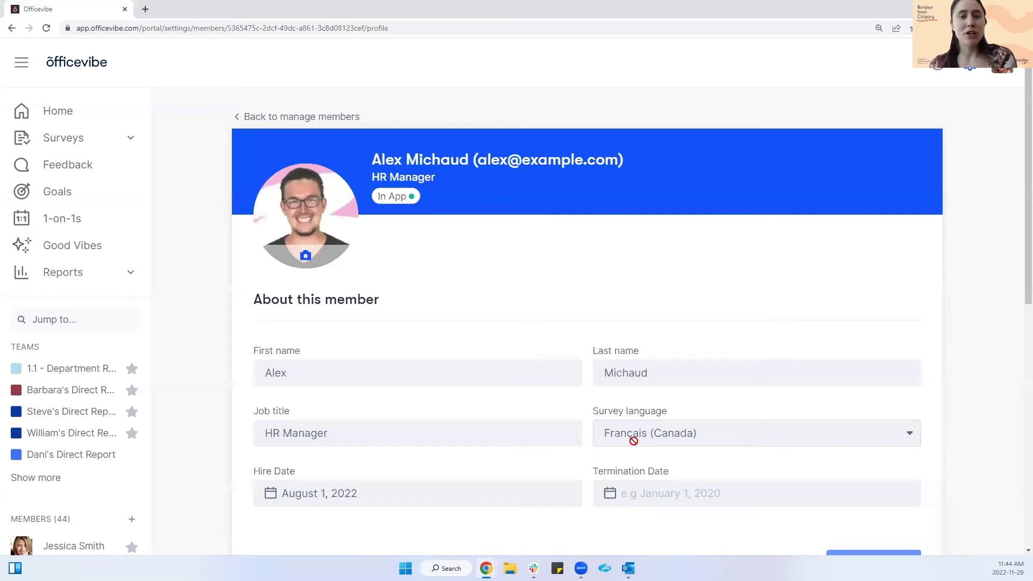
pyautogui.scroll(-8, 716, 455)
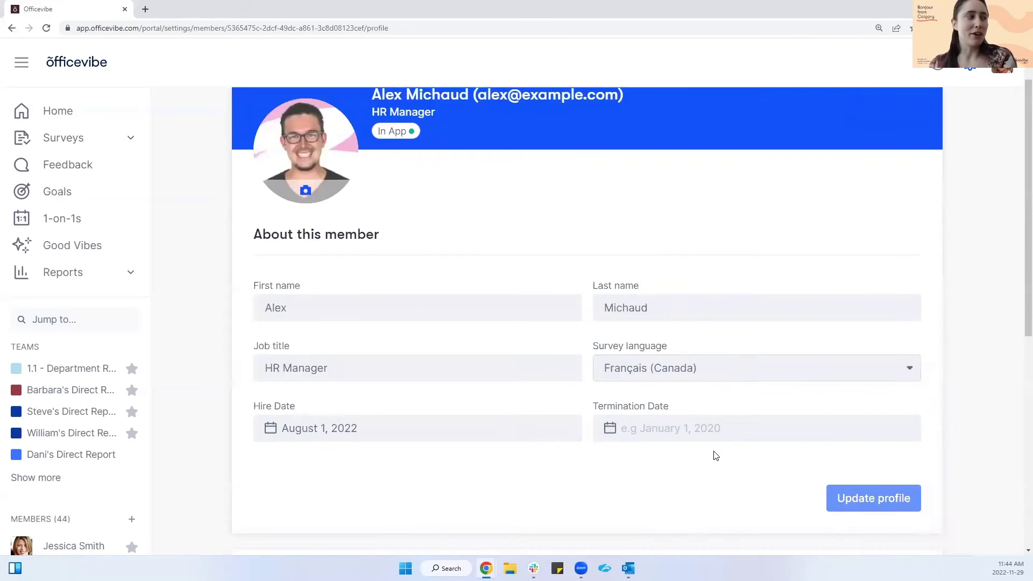
pyautogui.scroll(8, 531, 412)
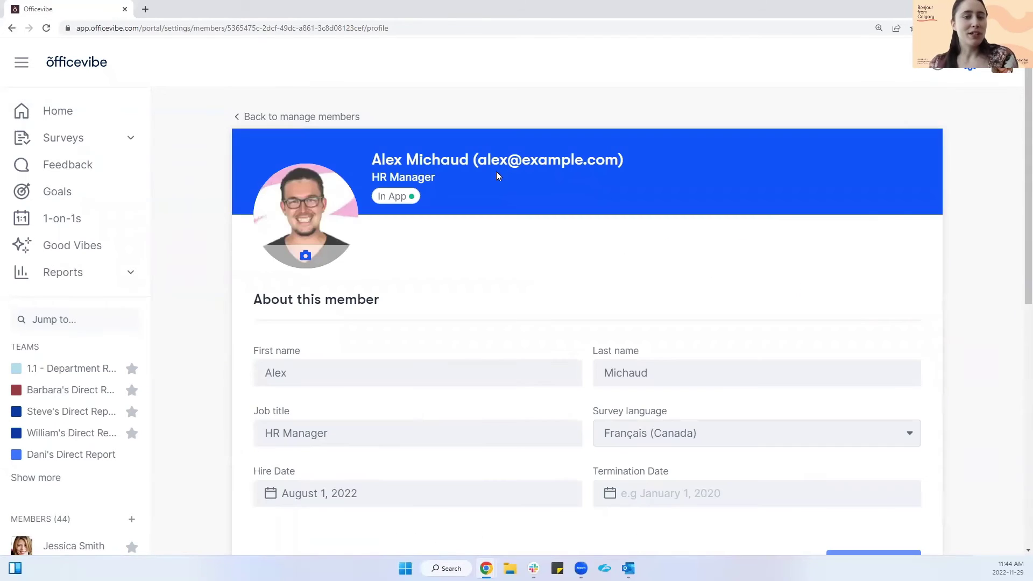
pyautogui.click(310, 116)
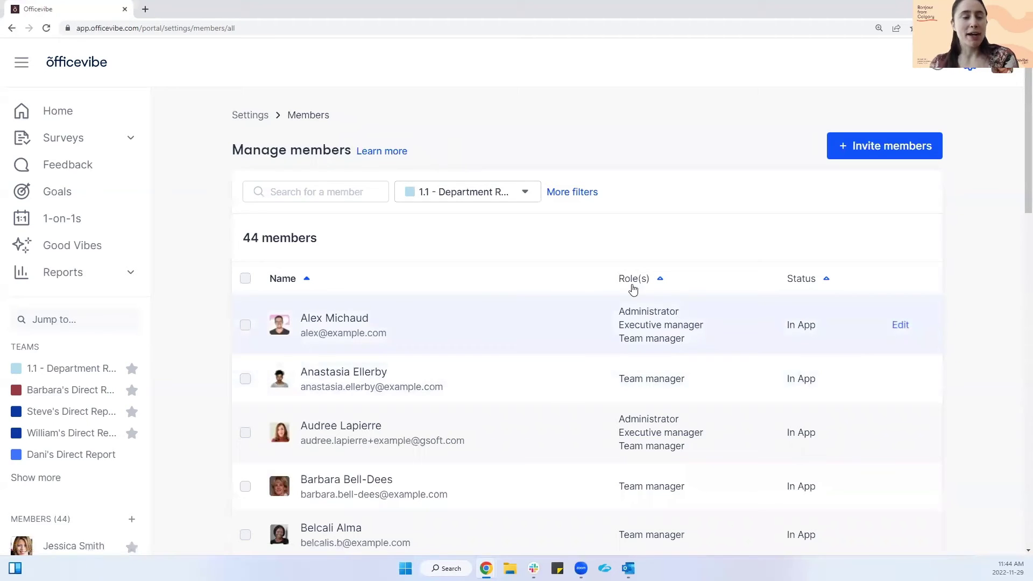
# Filter the members list to In App status members.
pyautogui.click(587, 197)
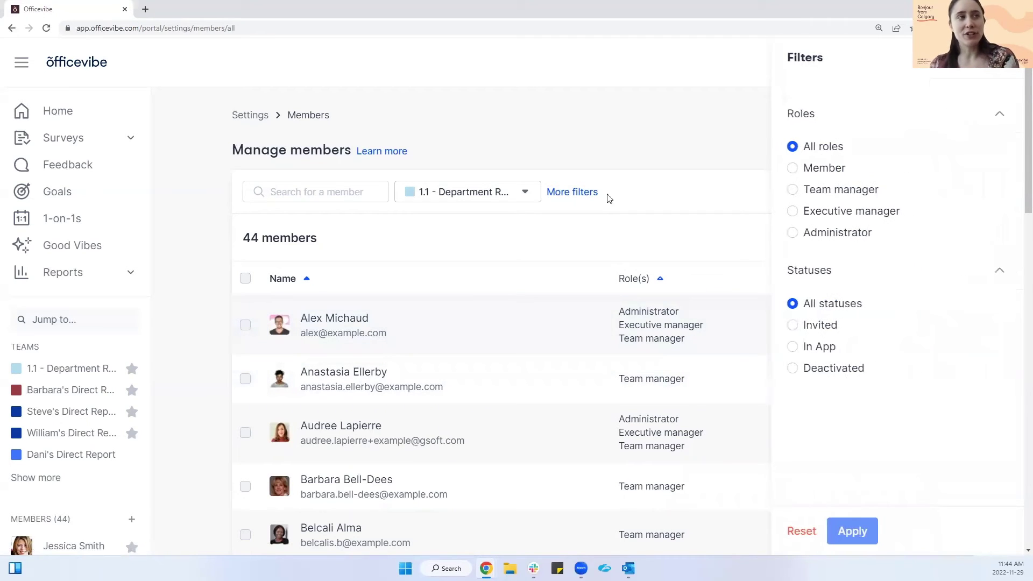
pyautogui.click(828, 355)
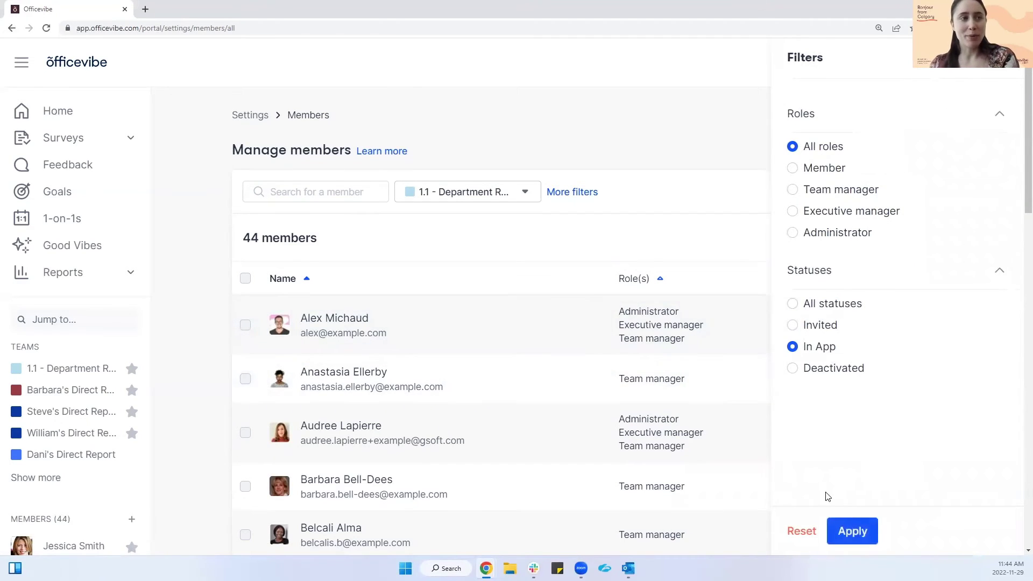
pyautogui.click(852, 531)
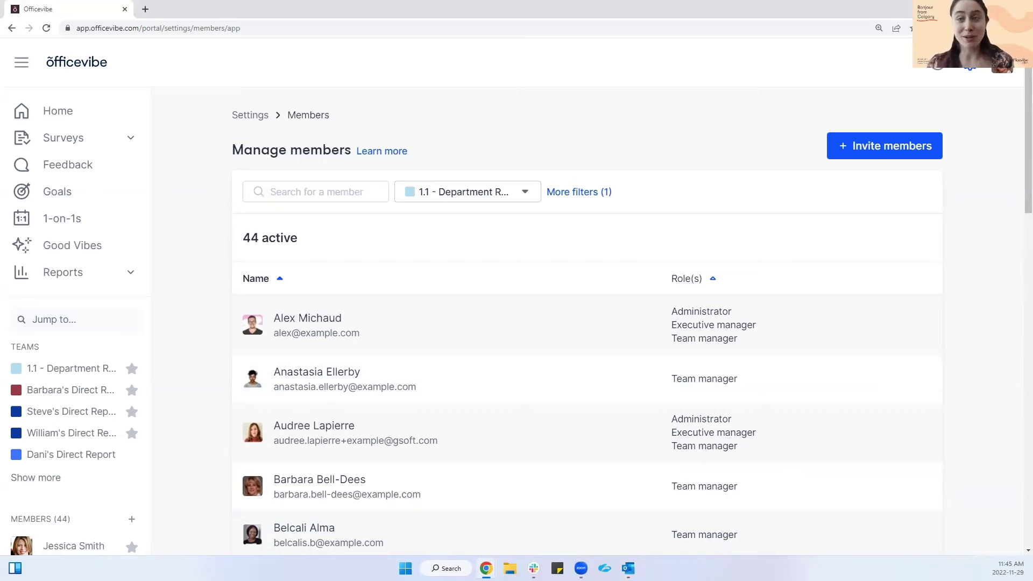
# Switch the status filter to Deactivated, which shows no members found.
pyautogui.click(584, 193)
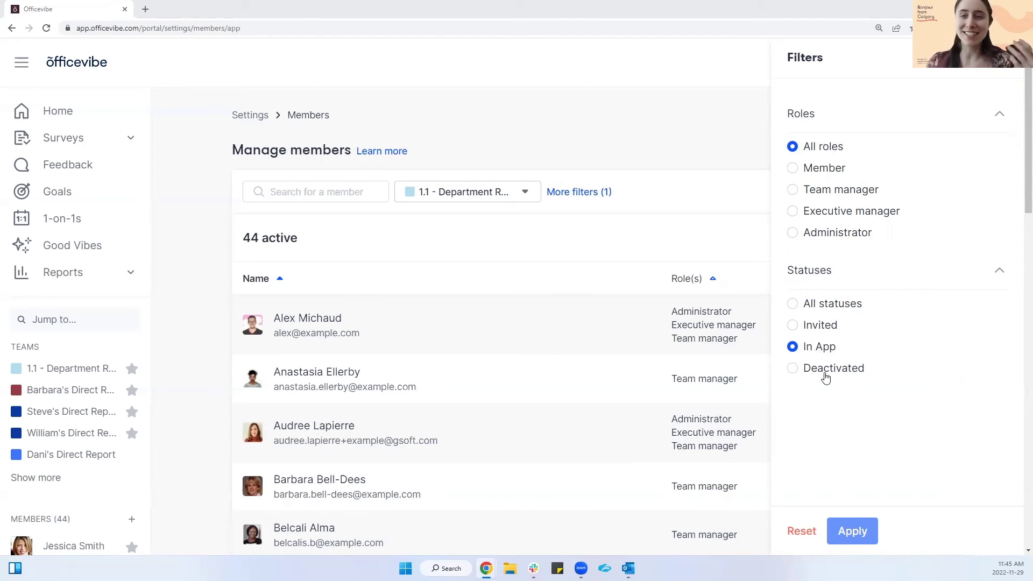
pyautogui.click(824, 371)
pyautogui.click(849, 530)
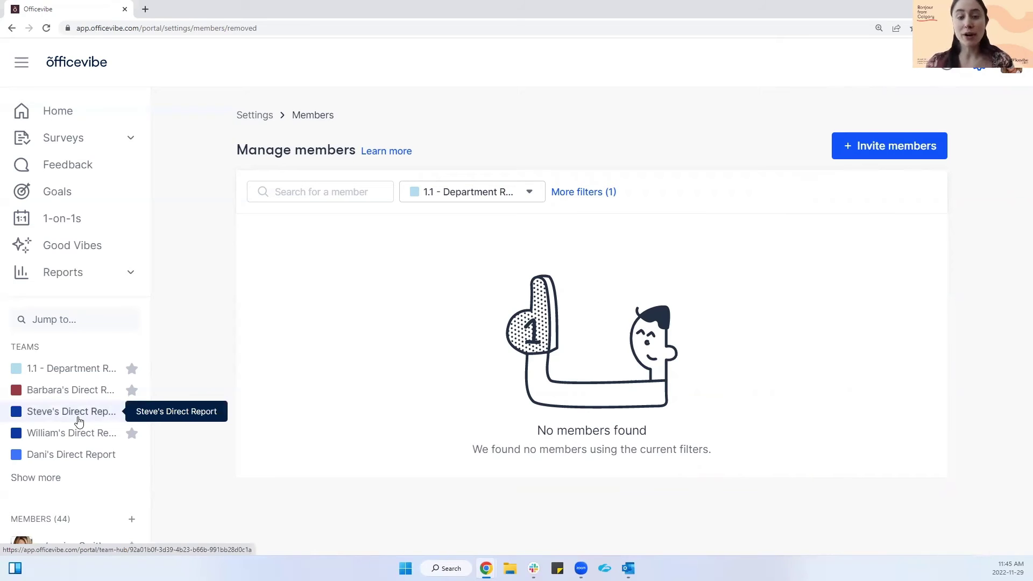
# Browse the Direct Reports team hub from the sidebar.
pyautogui.click(56, 391)
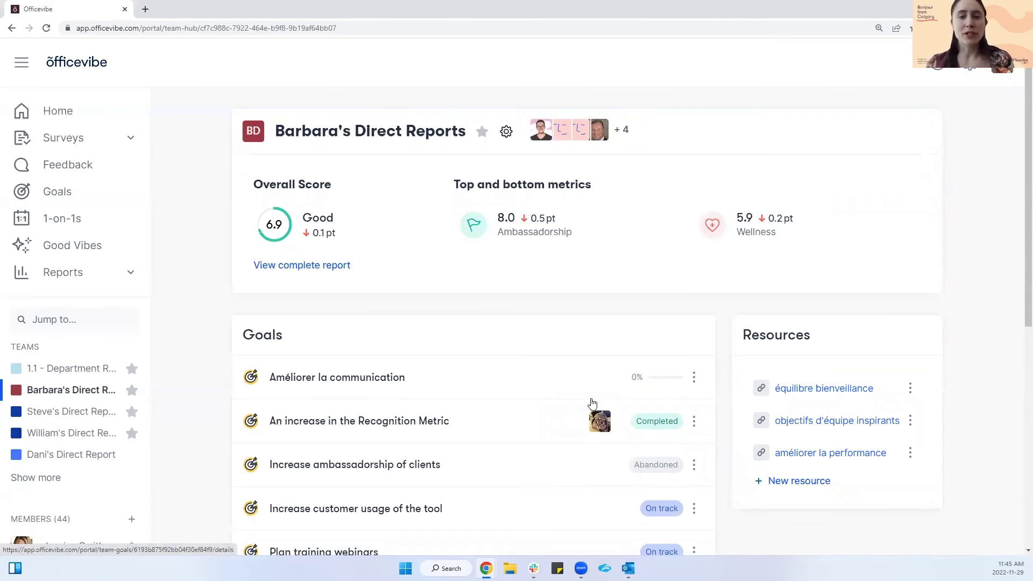
pyautogui.scroll(-5, 619, 456)
pyautogui.scroll(-2, 622, 457)
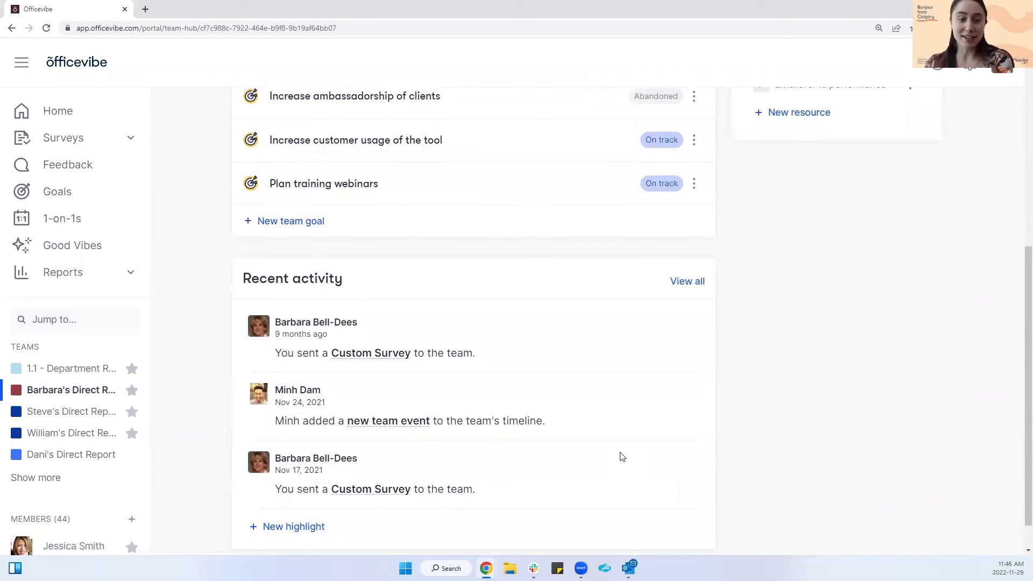
pyautogui.scroll(7, 623, 457)
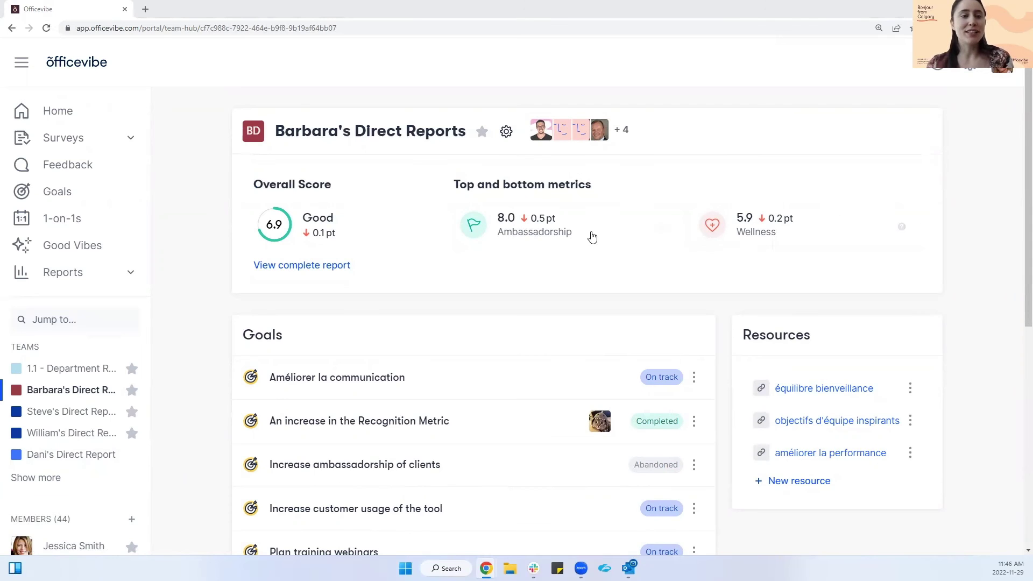
# Check the team's complete pulse survey report and settings, then return to the hub overview.
pyautogui.click(331, 266)
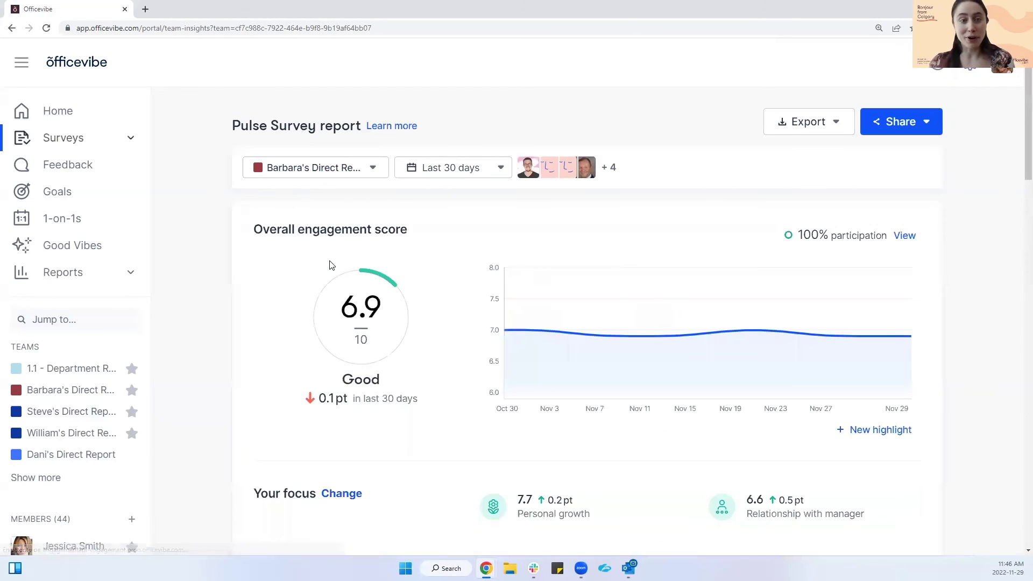
pyautogui.hotkey('alt', 'Left')
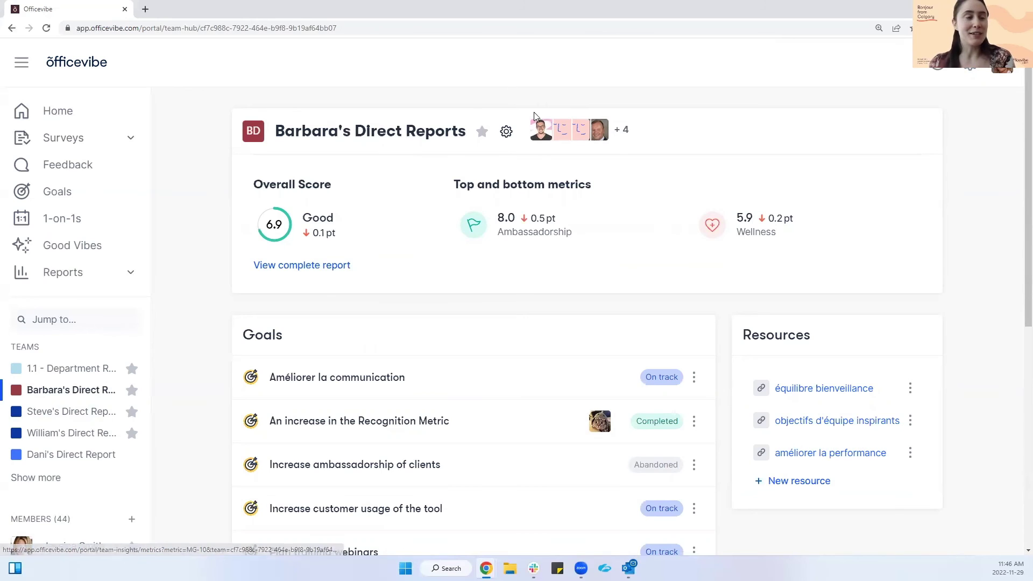
pyautogui.click(506, 135)
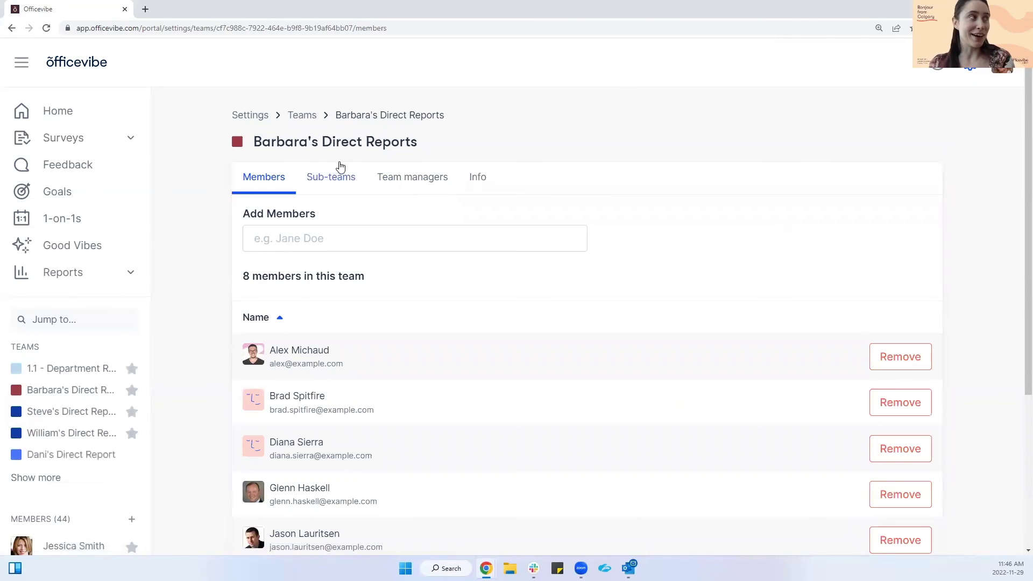
pyautogui.click(107, 389)
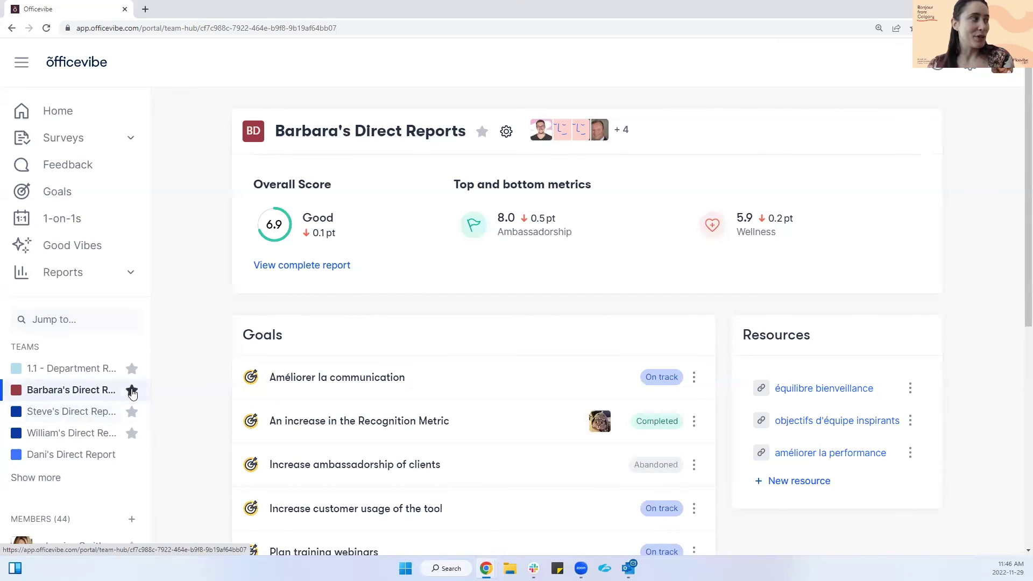
# Check the first listed member's profile settings, then return to her 1-on-1s page showing Jul 14, 2022.
pyautogui.scroll(-3, 65, 430)
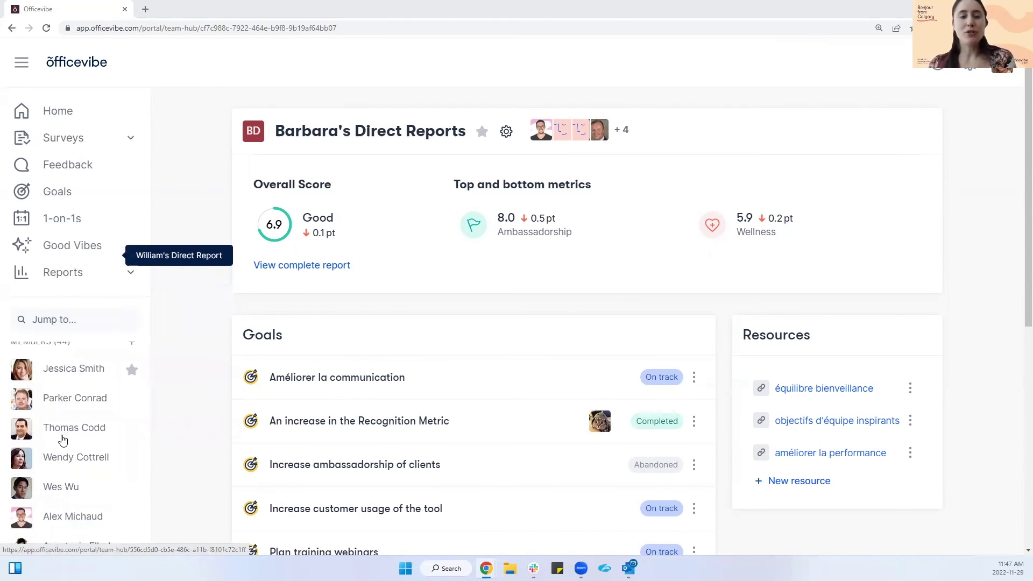
pyautogui.click(79, 380)
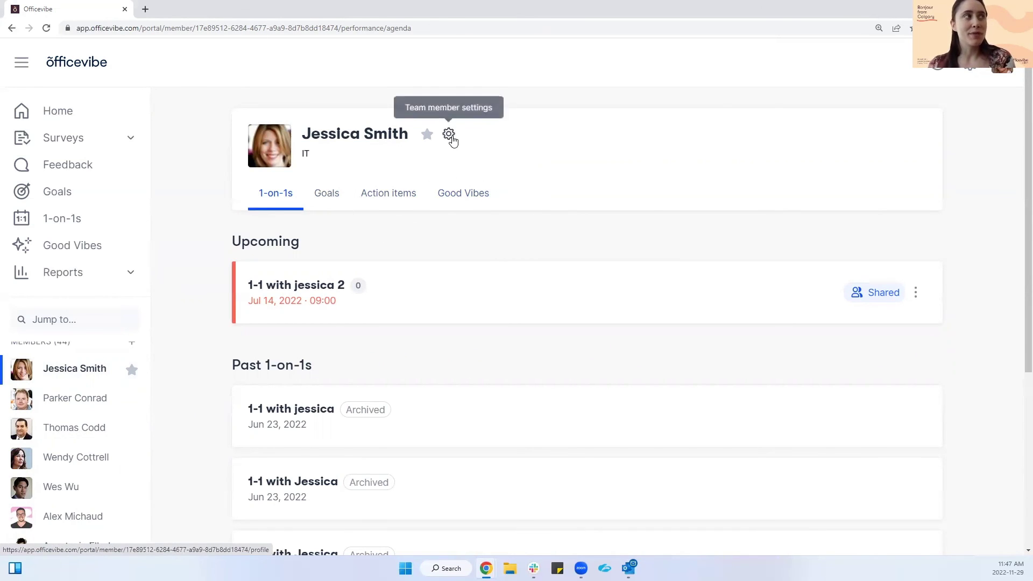
pyautogui.click(449, 135)
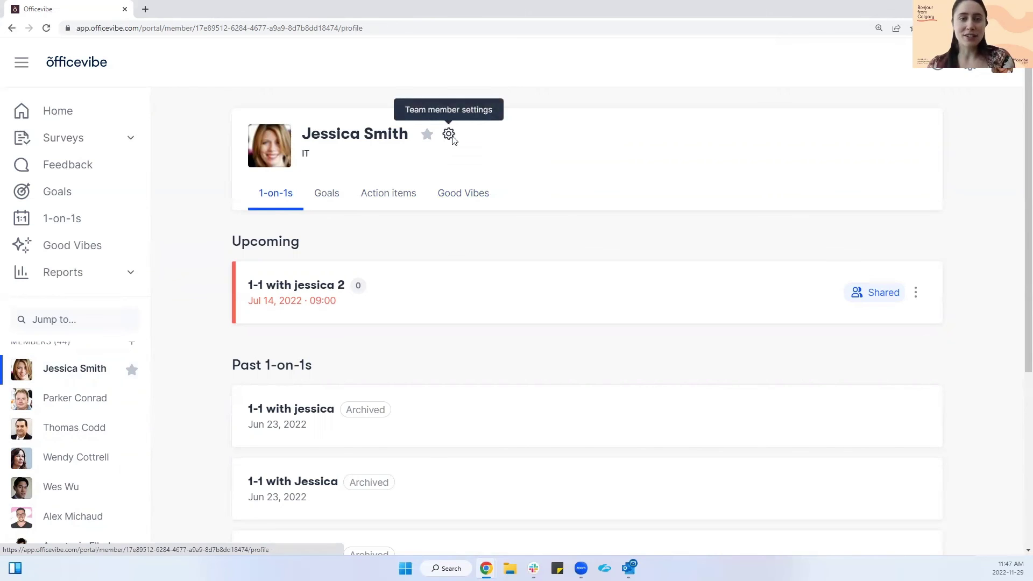
pyautogui.scroll(-9, 550, 348)
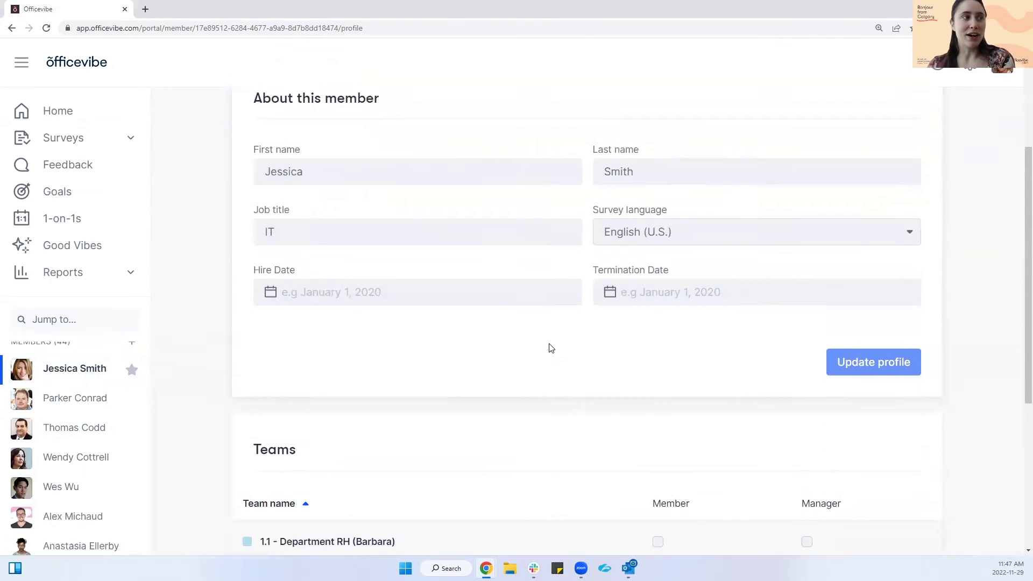
pyautogui.scroll(10, 550, 348)
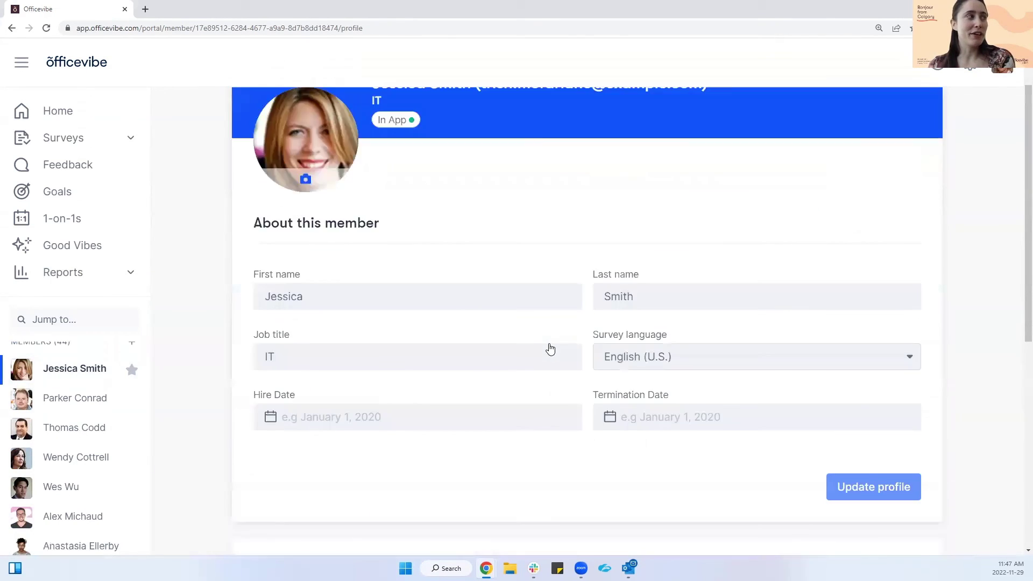
pyautogui.click(85, 372)
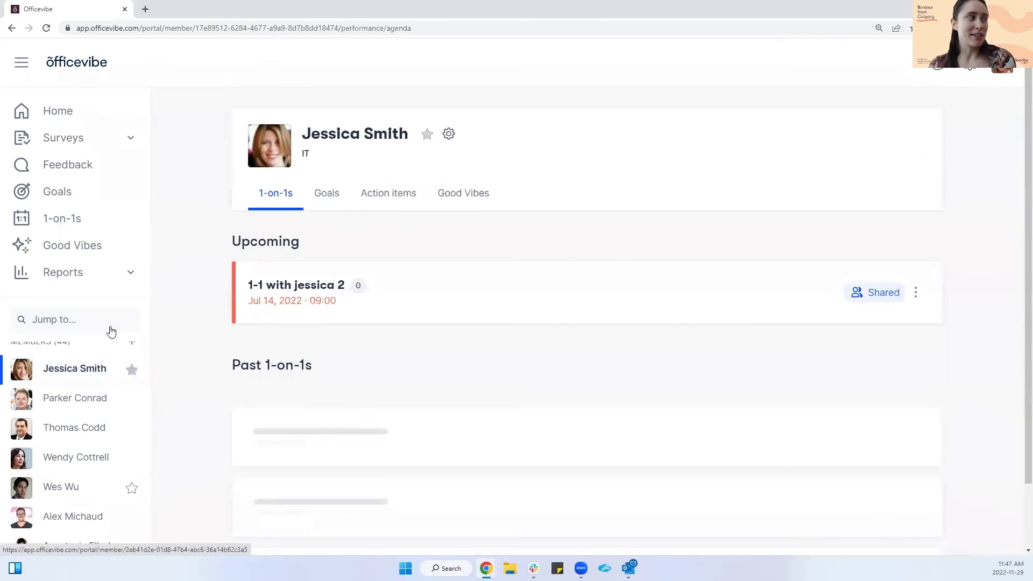